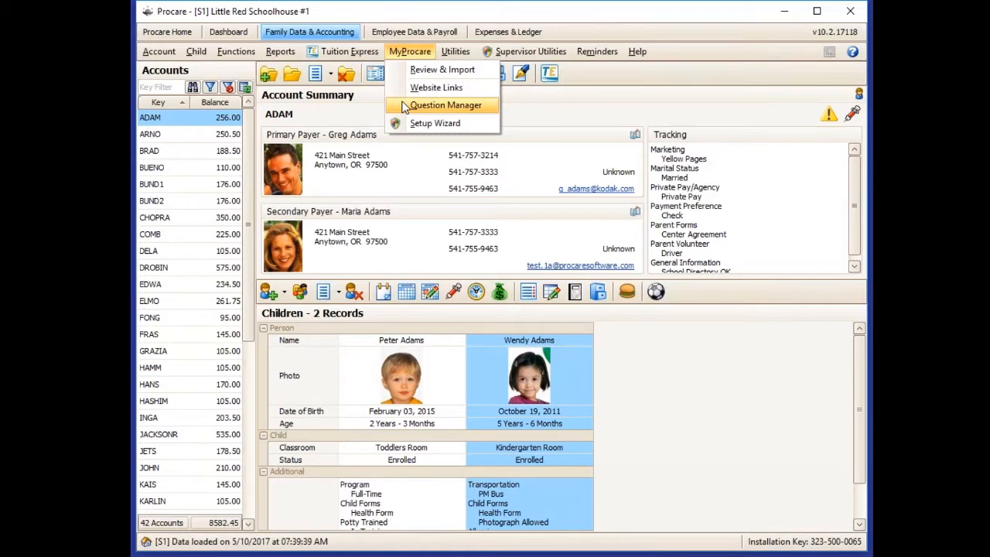
Open the account questions for new families in the MyProcare Question Manager and list the user-defined possible questions.
{"action": "left_click", "coordinate": [404, 106]}
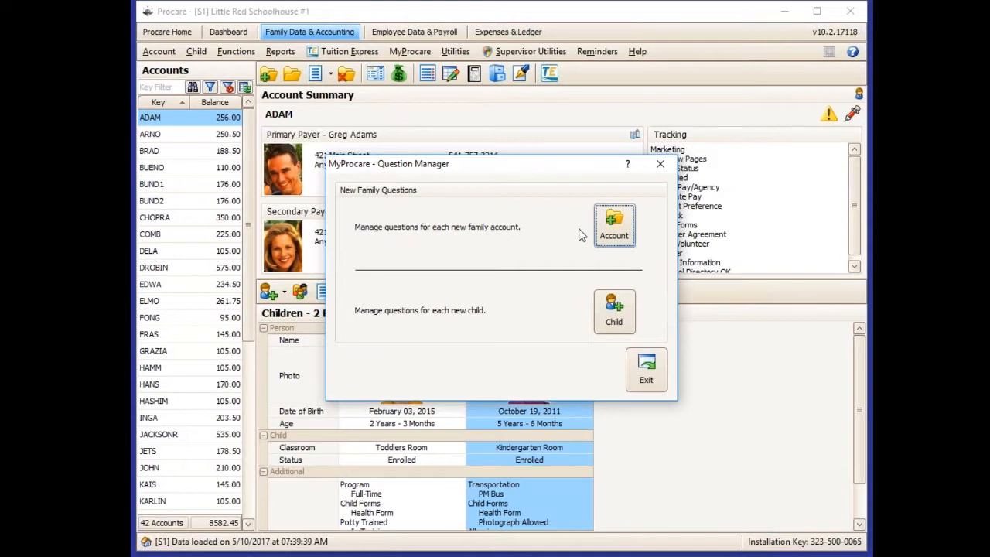
{"action": "left_click", "coordinate": [614, 237]}
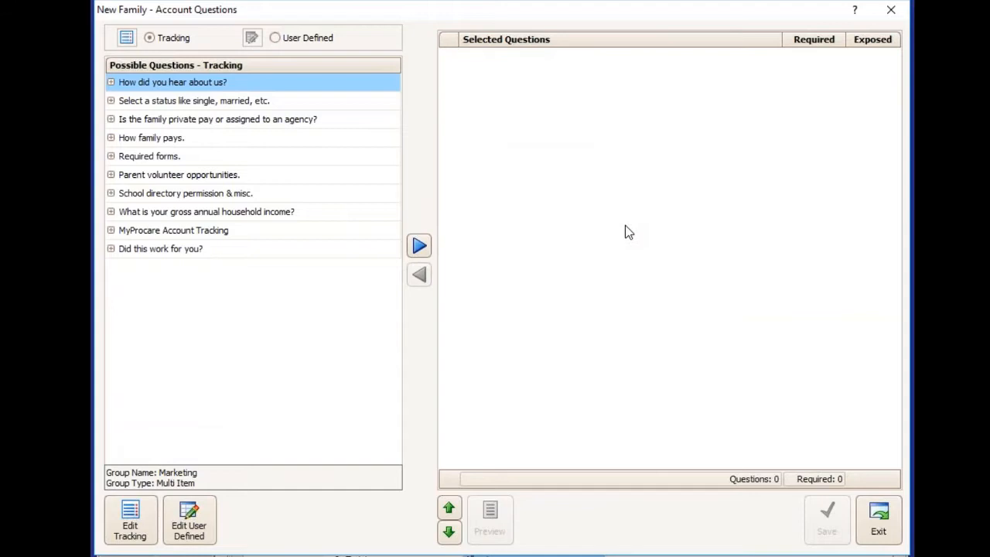
{"action": "left_click", "coordinate": [276, 39]}
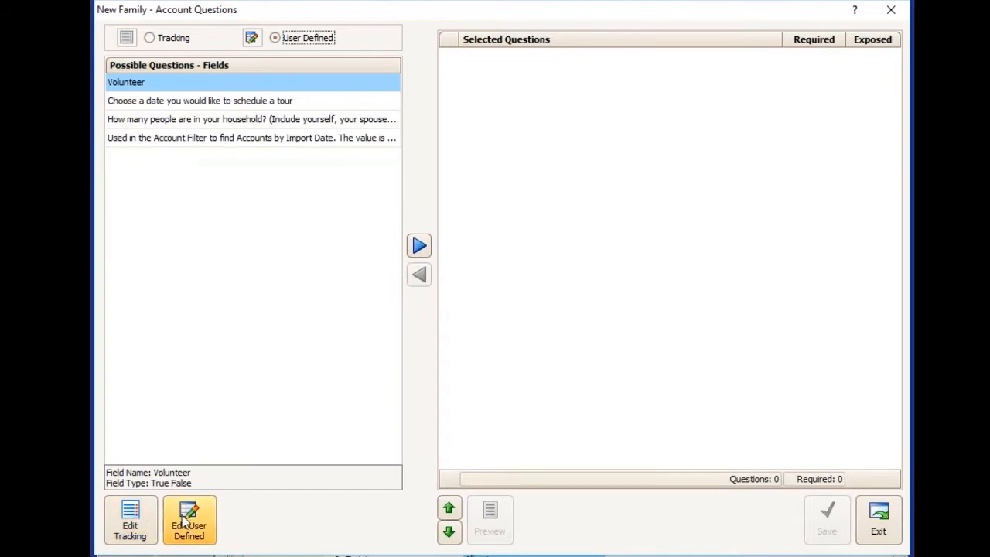
Open the global tracking items for editing and expose the Marital Status account group to your own regions and schools.
{"action": "left_click", "coordinate": [155, 521]}
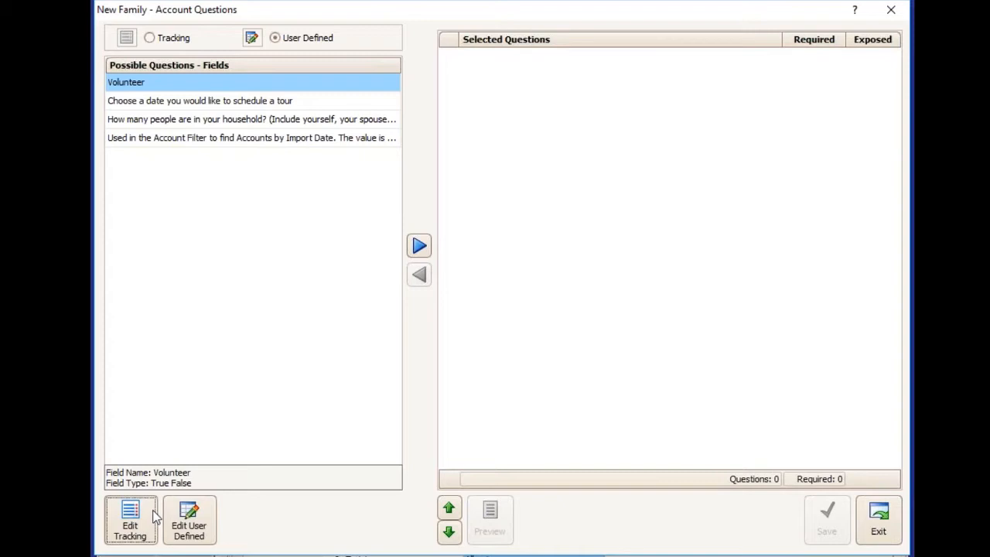
{"action": "left_click", "coordinate": [146, 519]}
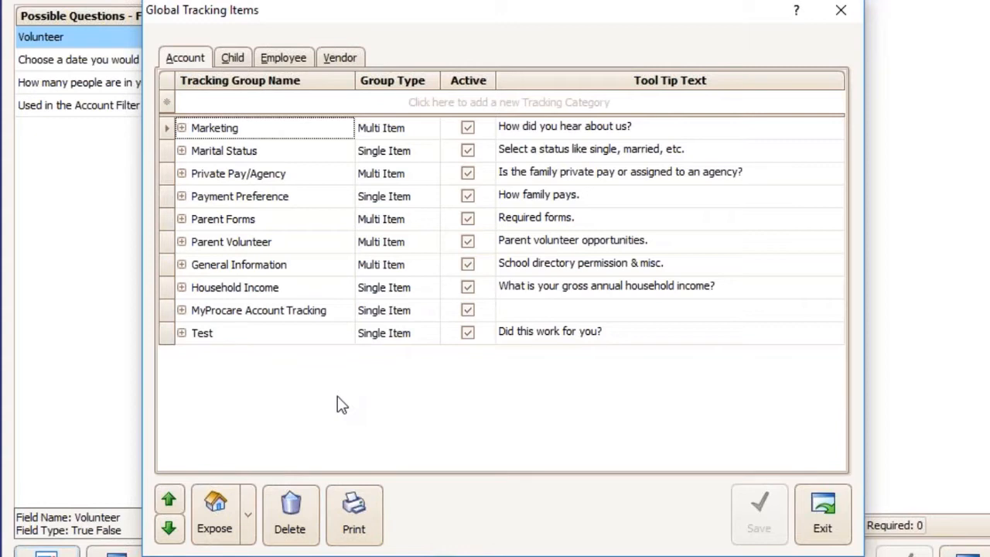
{"action": "left_click", "coordinate": [210, 154]}
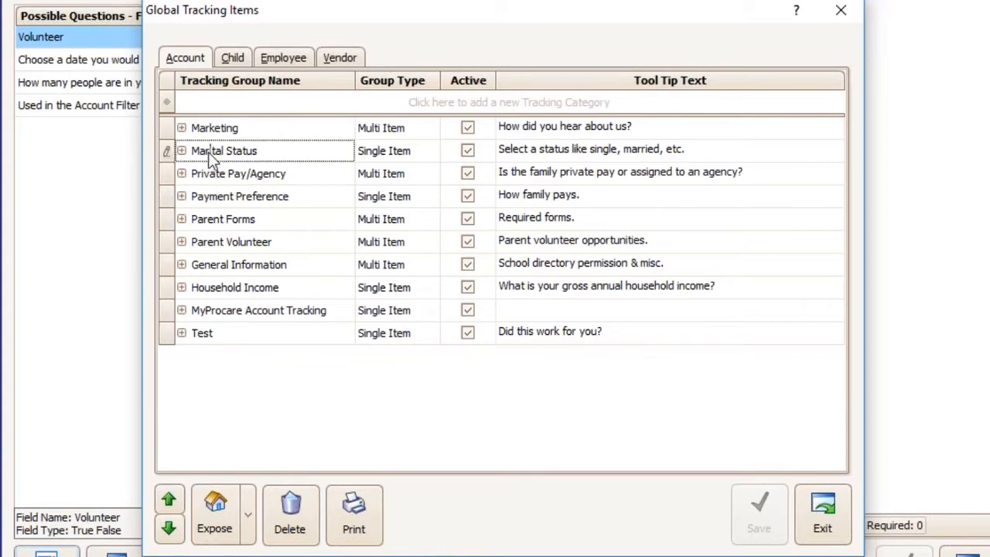
{"action": "left_click", "coordinate": [230, 507]}
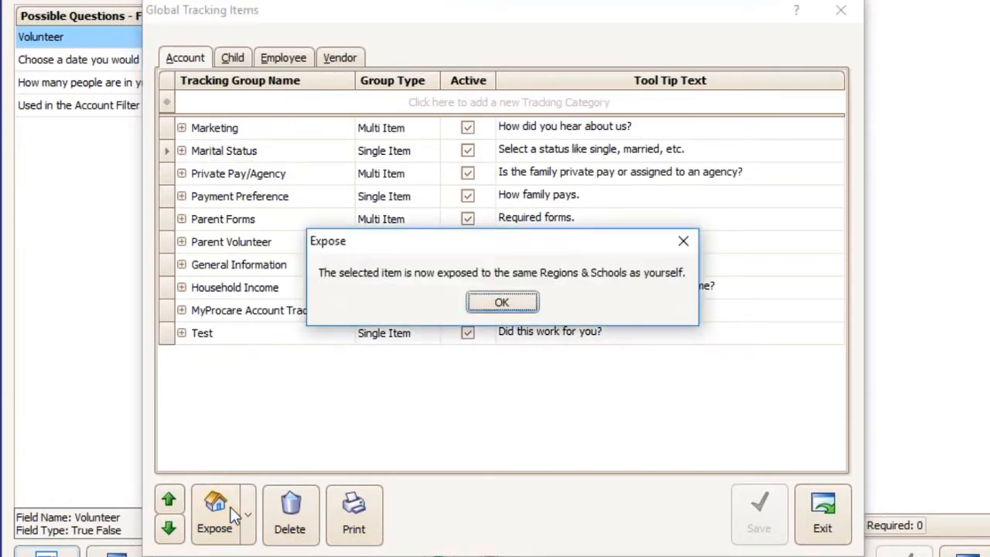
{"action": "left_click", "coordinate": [480, 301]}
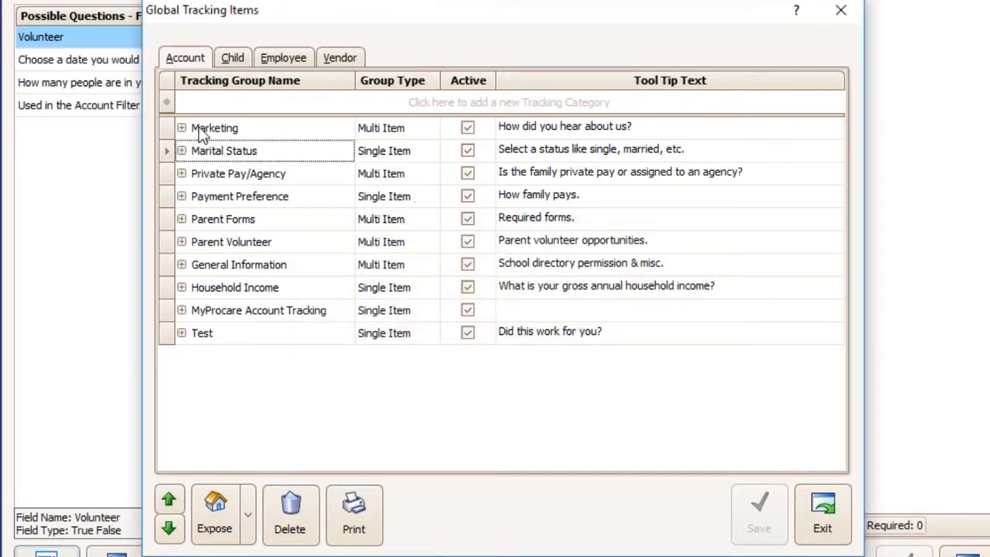
Add and save an account tracking group named Test2, type Single Item, with the tool tip text "Are you a new family?".
{"action": "left_click", "coordinate": [189, 106]}
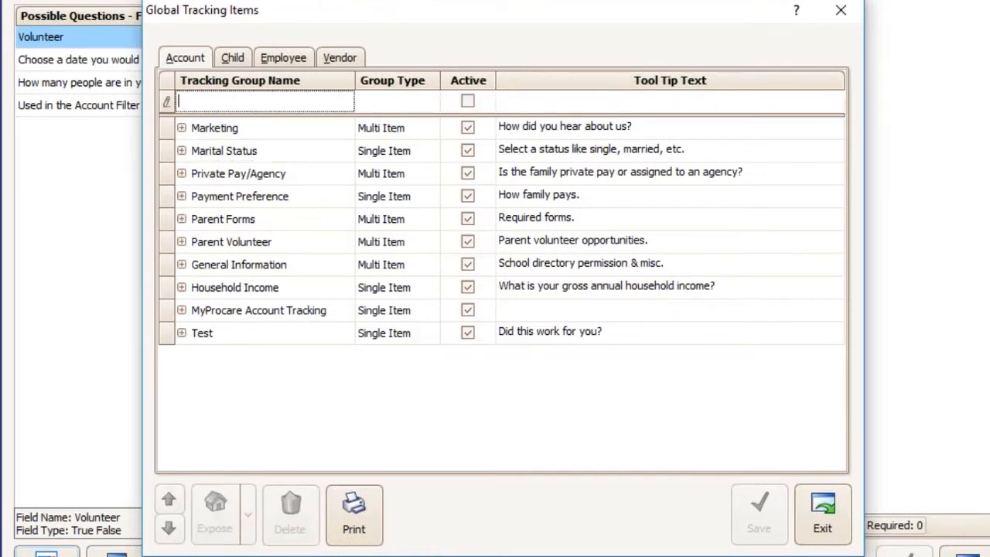
{"action": "type", "text": "Test"}
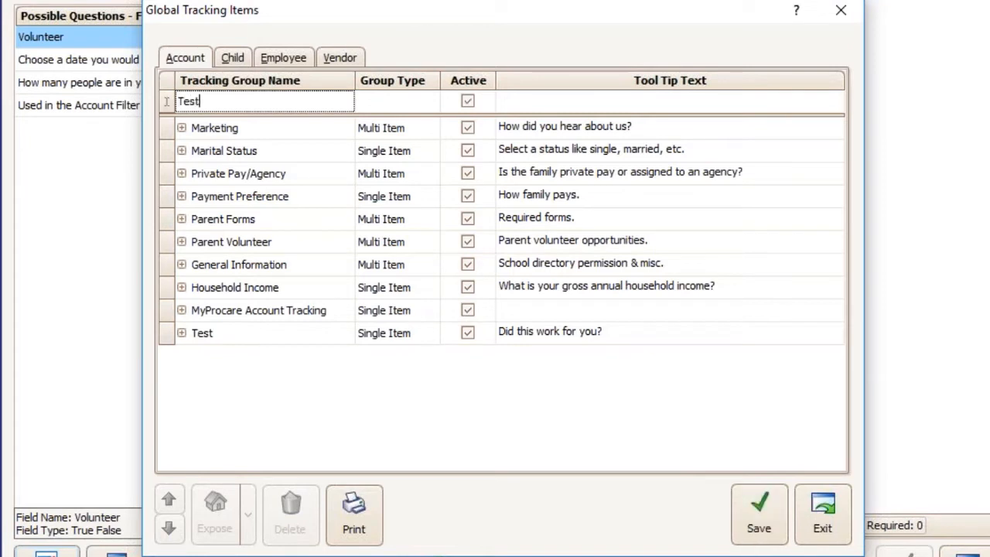
{"action": "type", "text": "2"}
{"action": "left_click", "coordinate": [431, 107]}
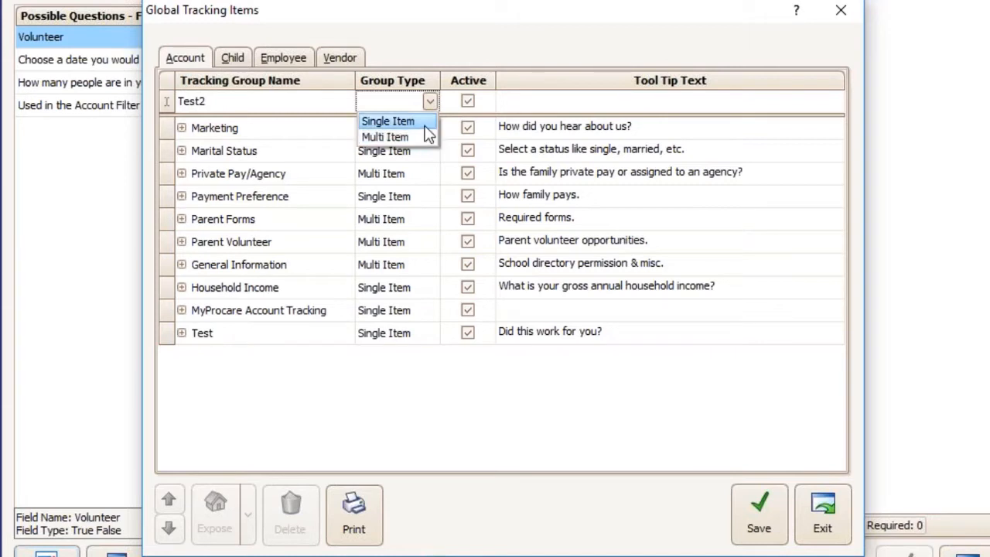
{"action": "left_click", "coordinate": [426, 124]}
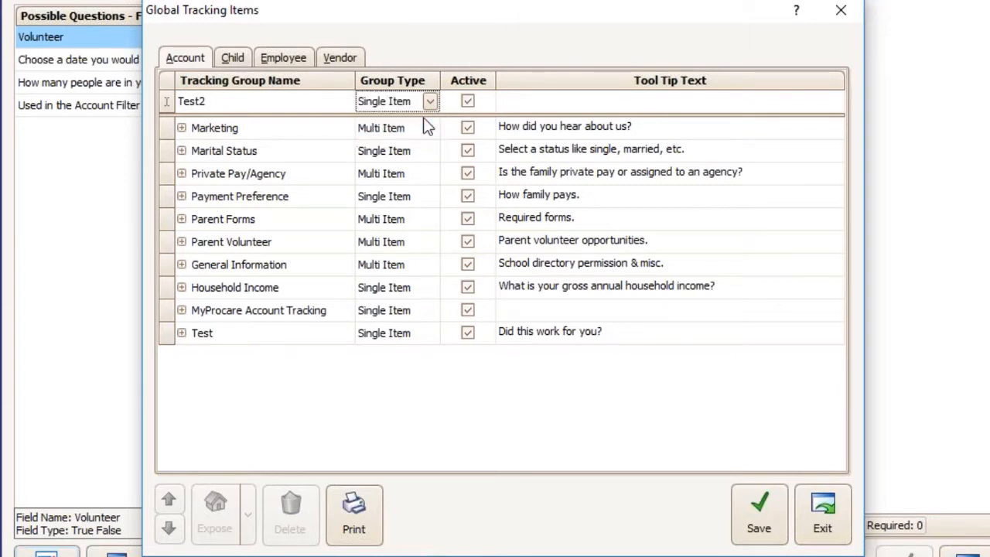
{"action": "left_click", "coordinate": [528, 101]}
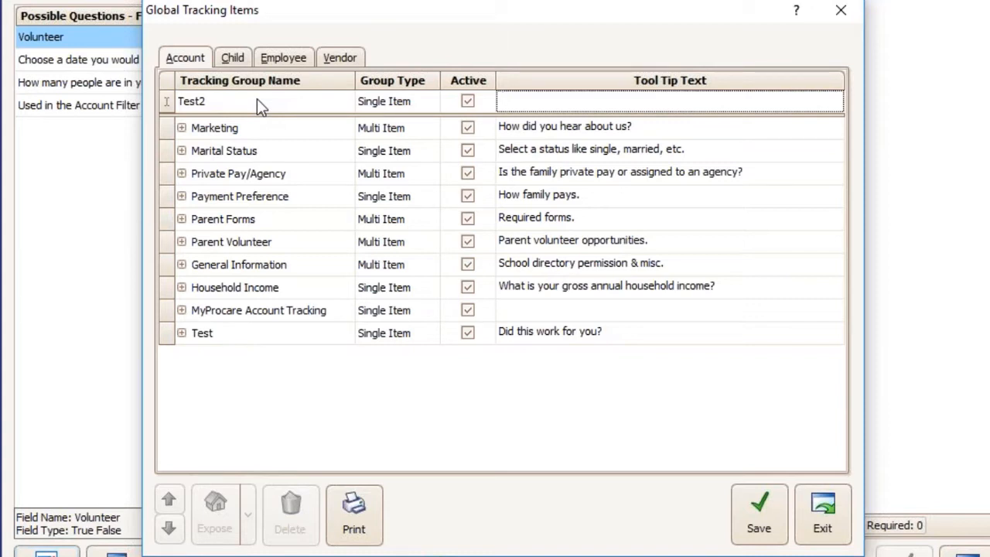
{"action": "type", "text": "Are you a new"}
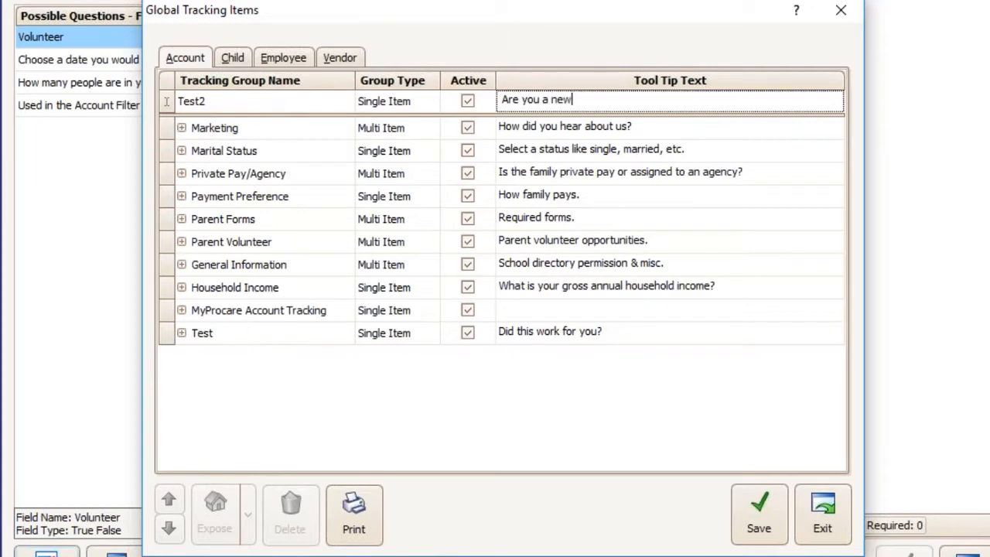
{"action": "type", "text": " family?"}
{"action": "left_click", "coordinate": [757, 512]}
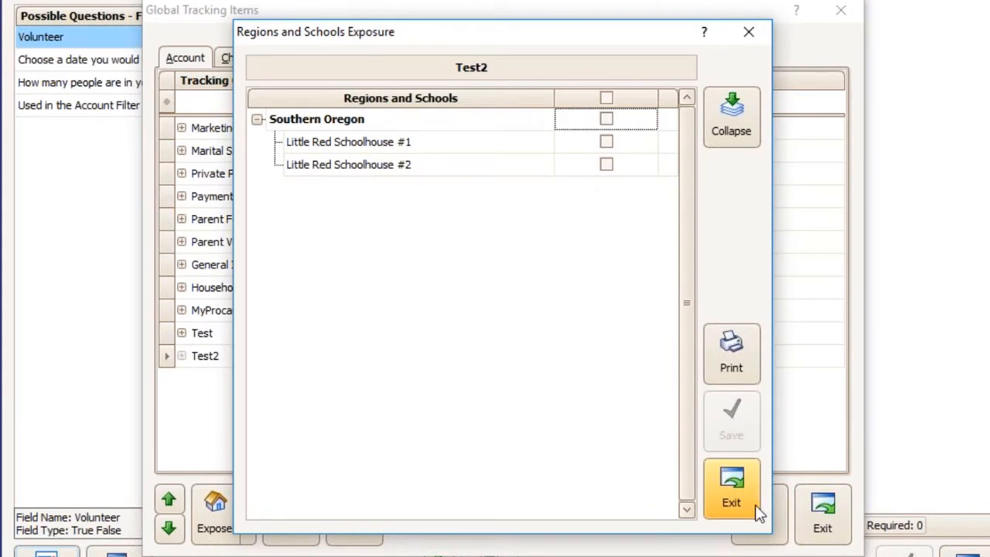
Expose the Test2 tracking group to all regions and schools, saving the exposure settings.
{"action": "left_click", "coordinate": [610, 99]}
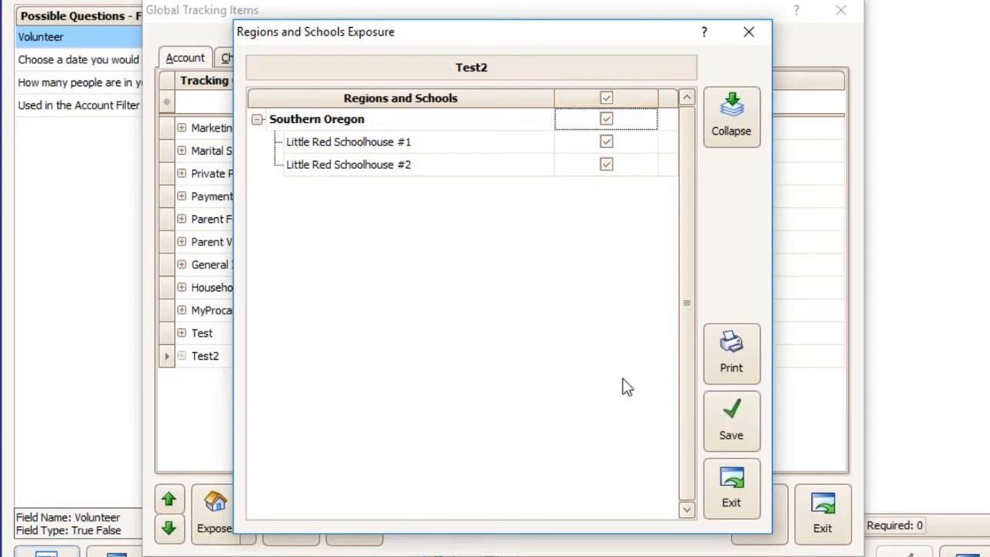
{"action": "left_click", "coordinate": [715, 408]}
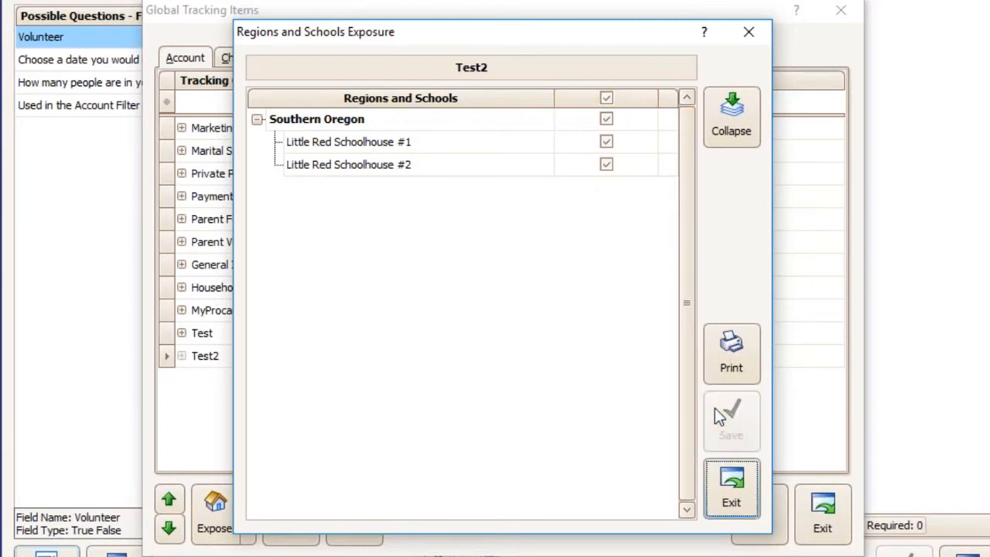
{"action": "left_click", "coordinate": [729, 481]}
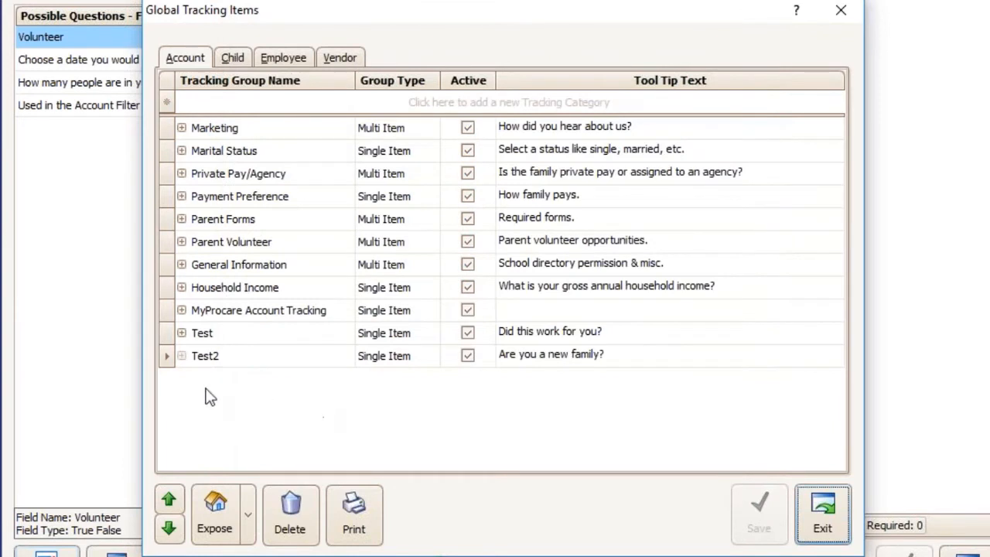
Expand the Test2 tracking group and add an answer item named Yes.
{"action": "left_click", "coordinate": [182, 357]}
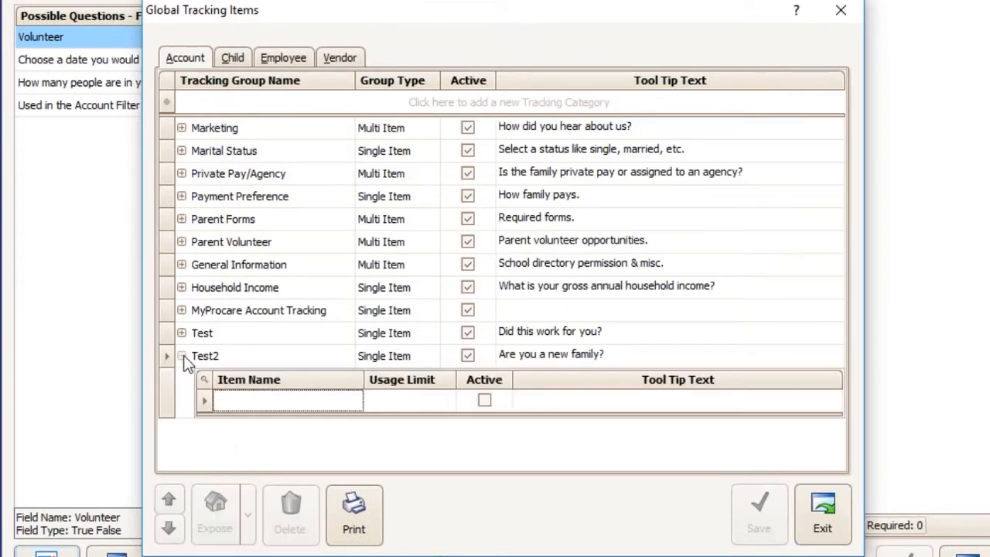
{"action": "left_click", "coordinate": [252, 403]}
{"action": "type", "text": "ye"}
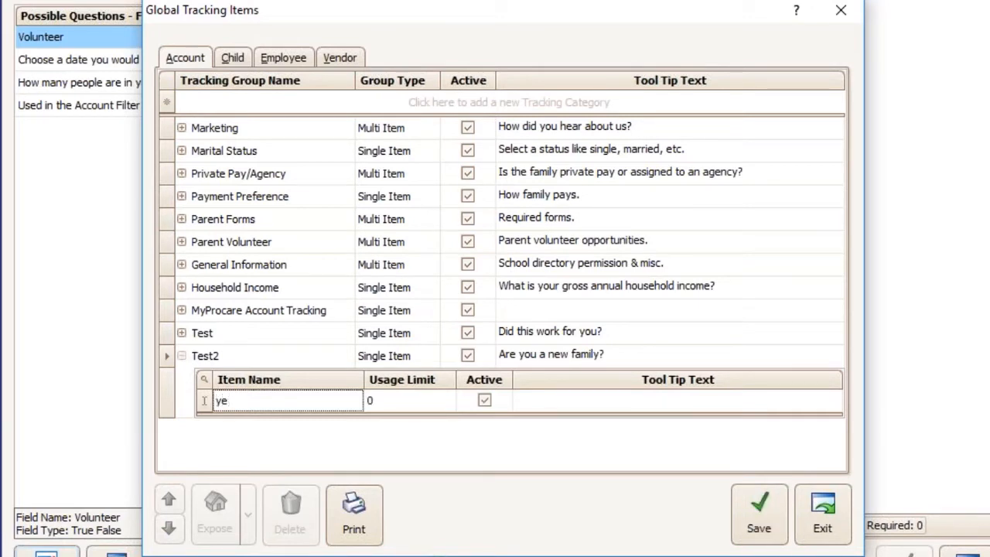
{"action": "key", "text": "BackSpace"}
{"action": "key", "text": "BackSpace"}
{"action": "type", "text": "Yes"}
{"action": "key", "text": "Tab"}
{"action": "key", "text": "Tab"}
{"action": "key", "text": "Tab"}
{"action": "key", "text": "Tab"}
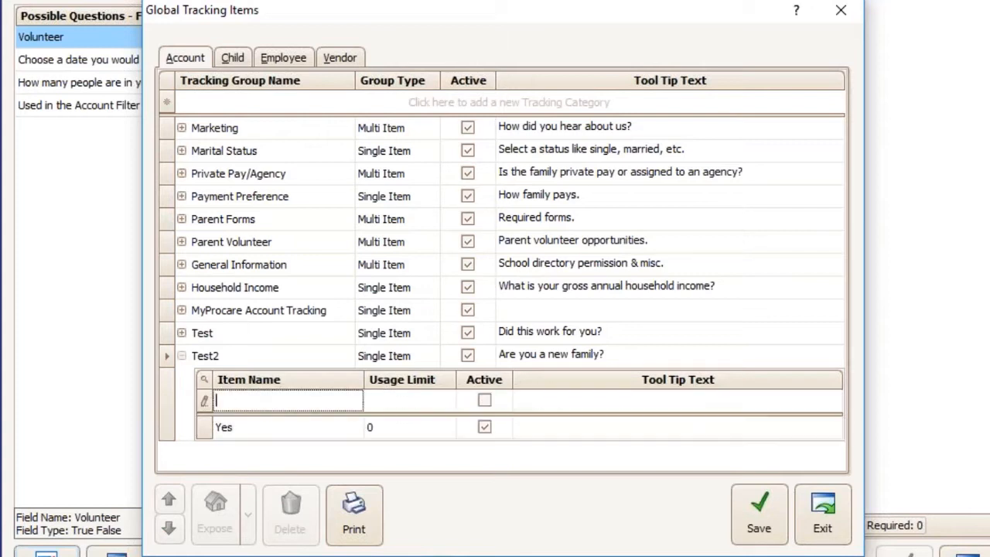
Add a second answer item named No to Test2, then save and close the global tracking items.
{"action": "type", "text": "No"}
{"action": "key", "text": "Tab"}
{"action": "key", "text": "Tab"}
{"action": "key", "text": "Tab"}
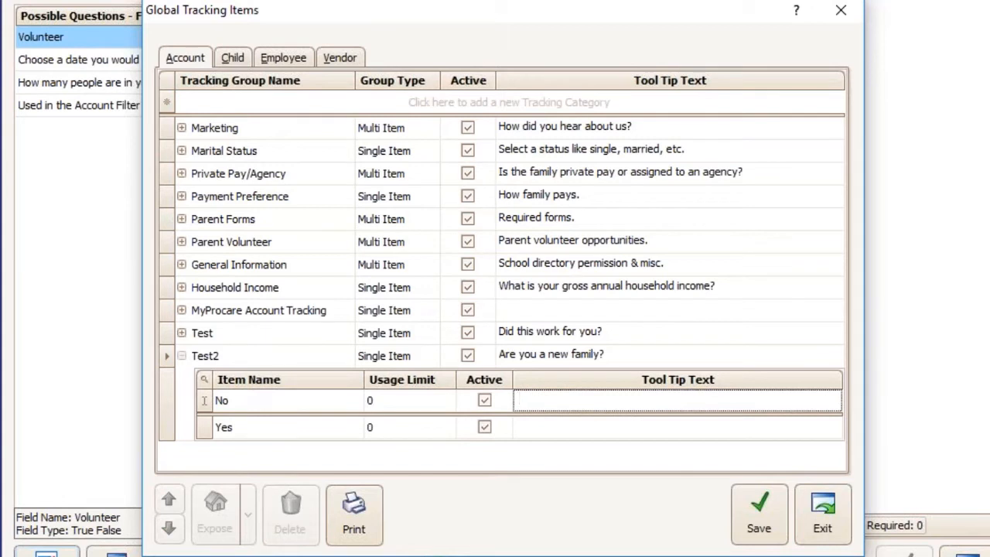
{"action": "key", "text": "Tab"}
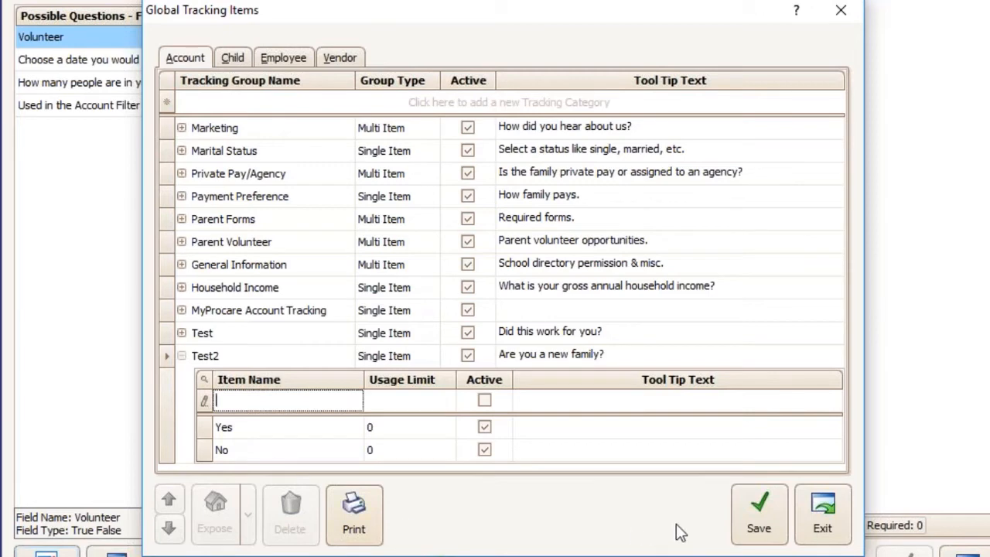
{"action": "left_click", "coordinate": [755, 517]}
{"action": "left_click", "coordinate": [819, 519]}
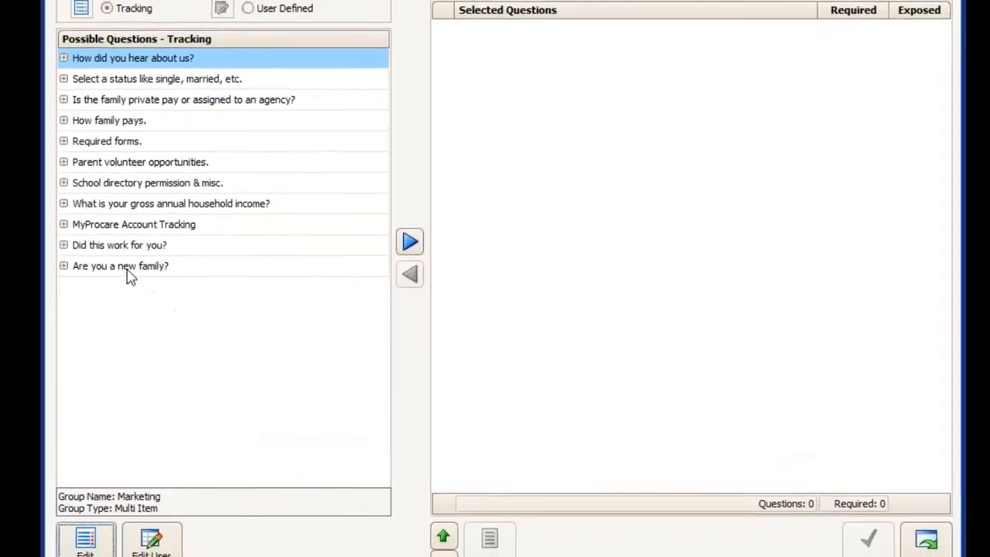
Add "Are you a new family?" to the selected account questions and remove it again.
{"action": "left_click", "coordinate": [160, 268]}
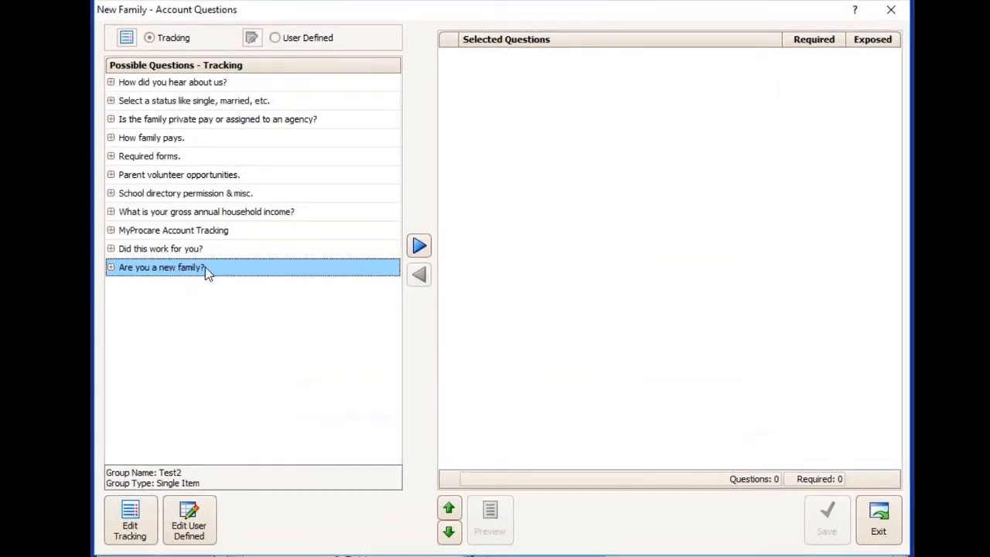
{"action": "left_click", "coordinate": [420, 246]}
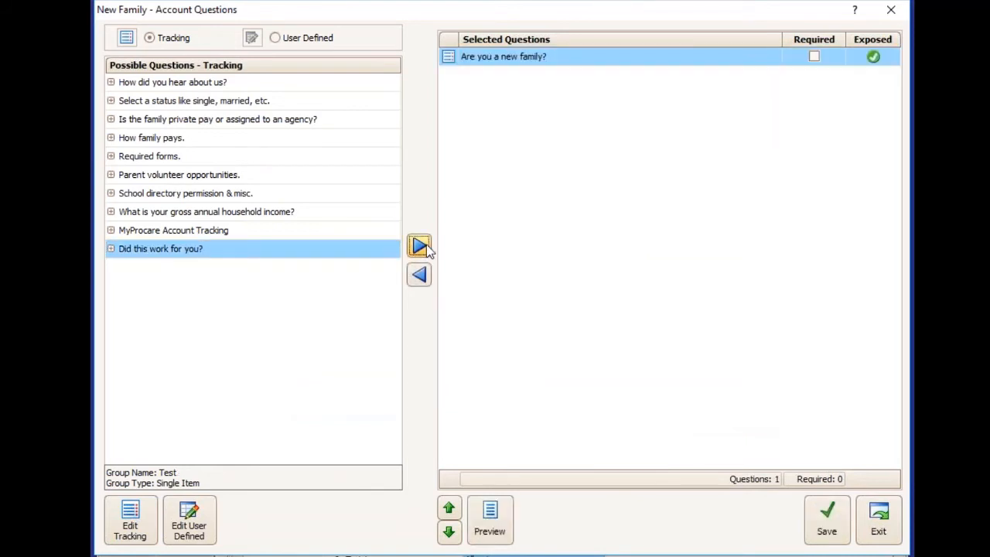
{"action": "left_click", "coordinate": [420, 277]}
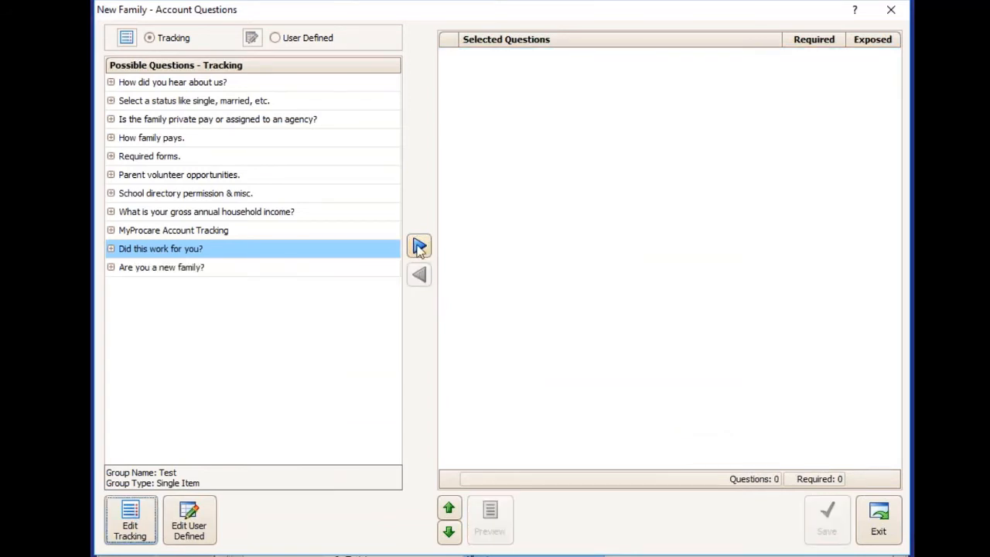
Add "Are you a new family?", "Select a status like single, married, etc." and "How family pays." to the selected questions.
{"action": "left_click", "coordinate": [359, 267]}
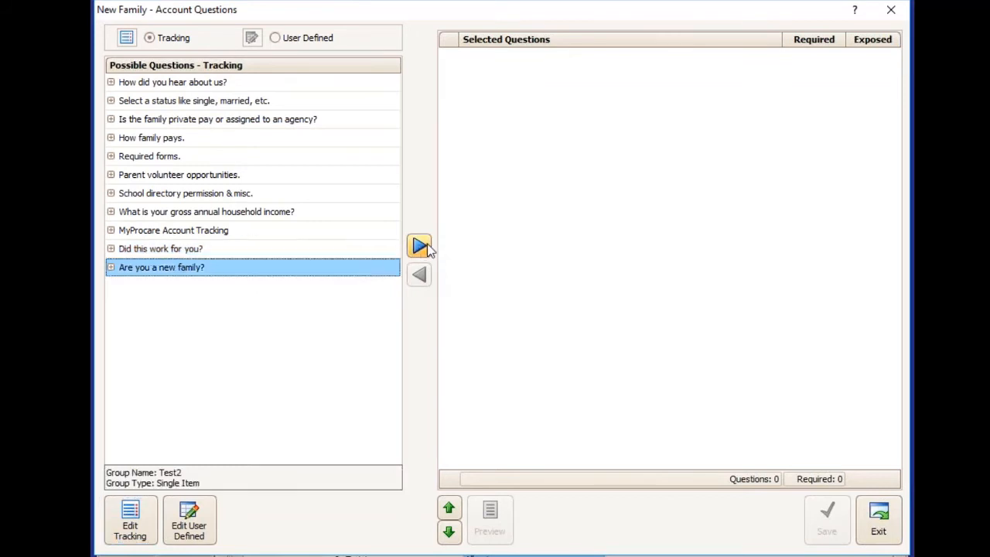
{"action": "left_click", "coordinate": [422, 248]}
{"action": "left_click", "coordinate": [268, 105]}
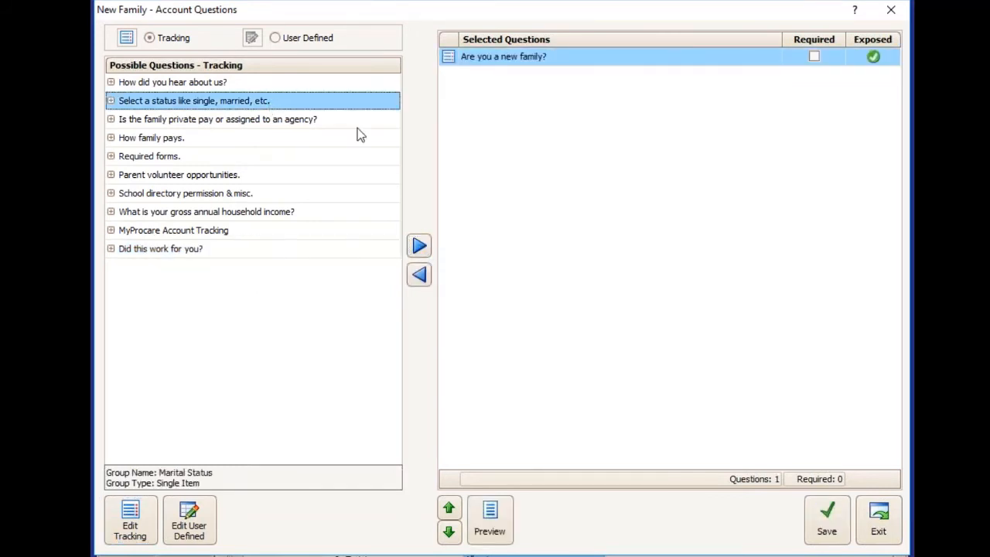
{"action": "left_click", "coordinate": [423, 245]}
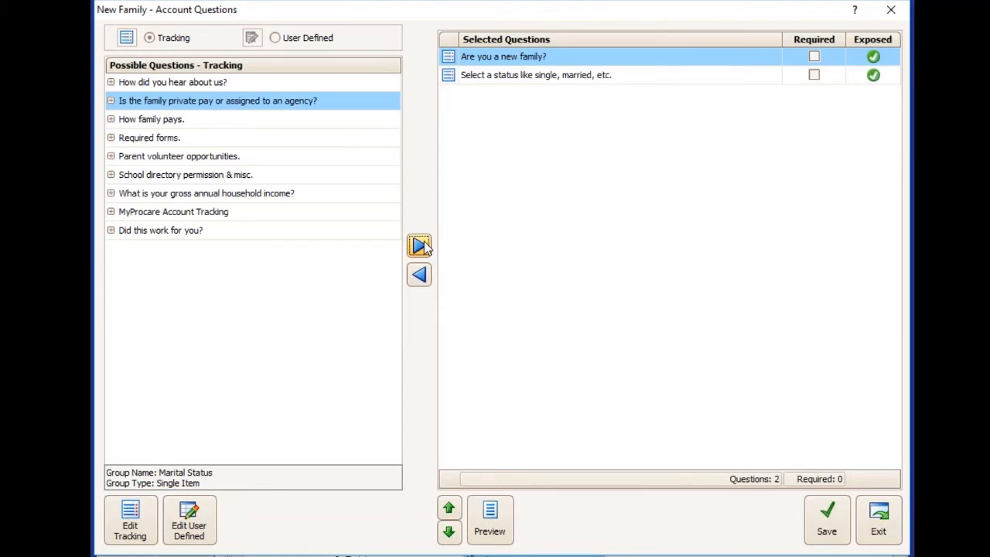
{"action": "left_click", "coordinate": [289, 122]}
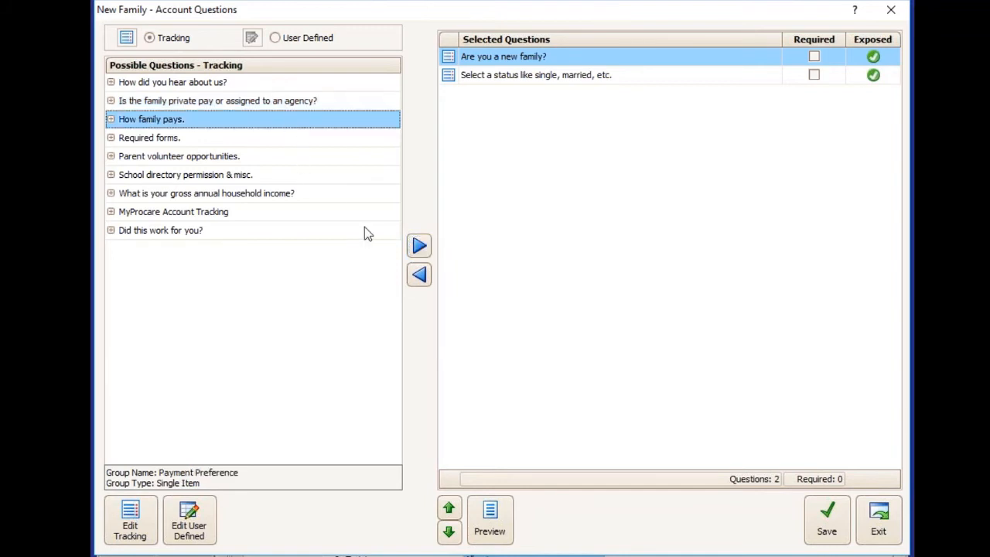
{"action": "left_click", "coordinate": [419, 248]}
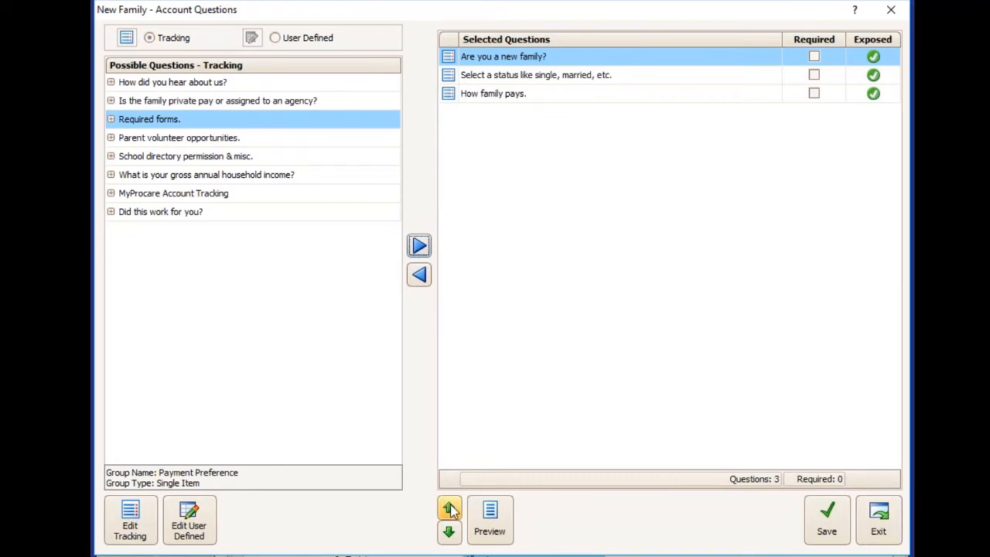
Move "Are you a new family?" to the end of the selected questions and preview the account questions.
{"action": "left_click", "coordinate": [449, 533]}
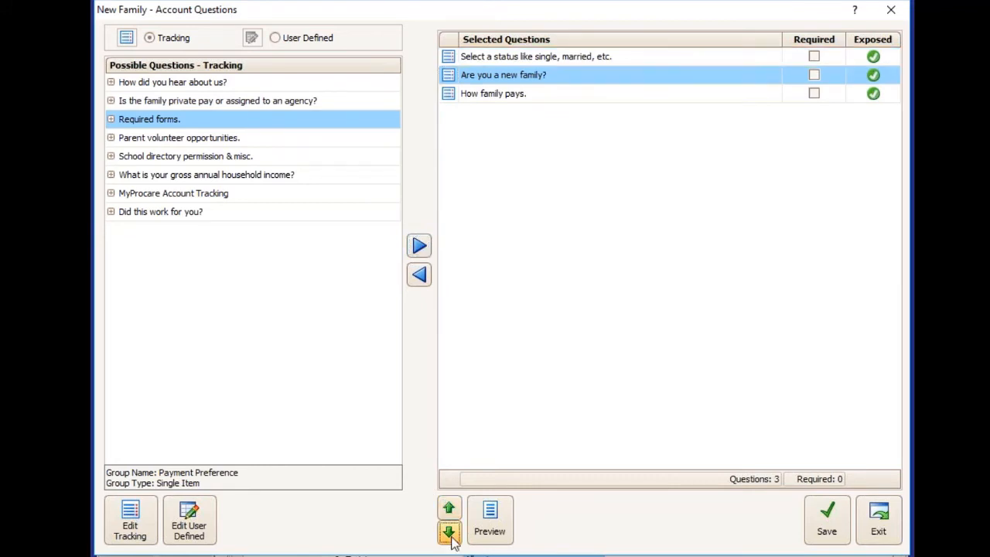
{"action": "left_click", "coordinate": [449, 533]}
{"action": "left_click", "coordinate": [492, 526]}
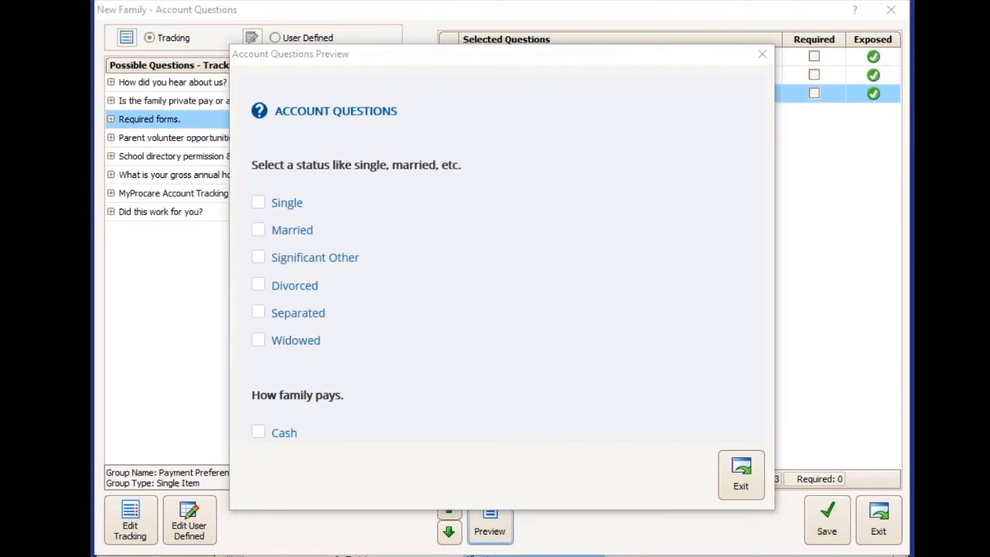
{"action": "left_click", "coordinate": [735, 481]}
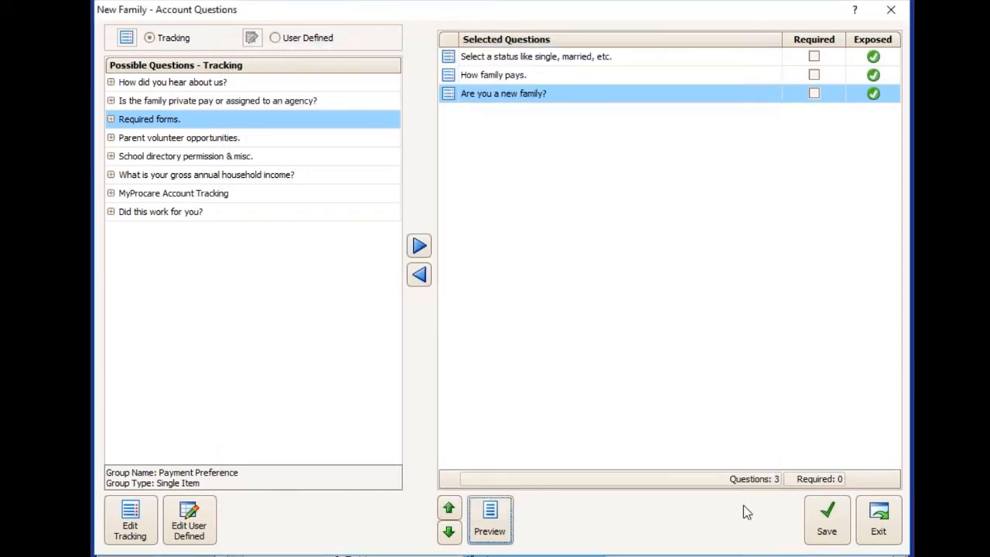
Save and close the account questions, and open the questions for each new child.
{"action": "left_click", "coordinate": [825, 515]}
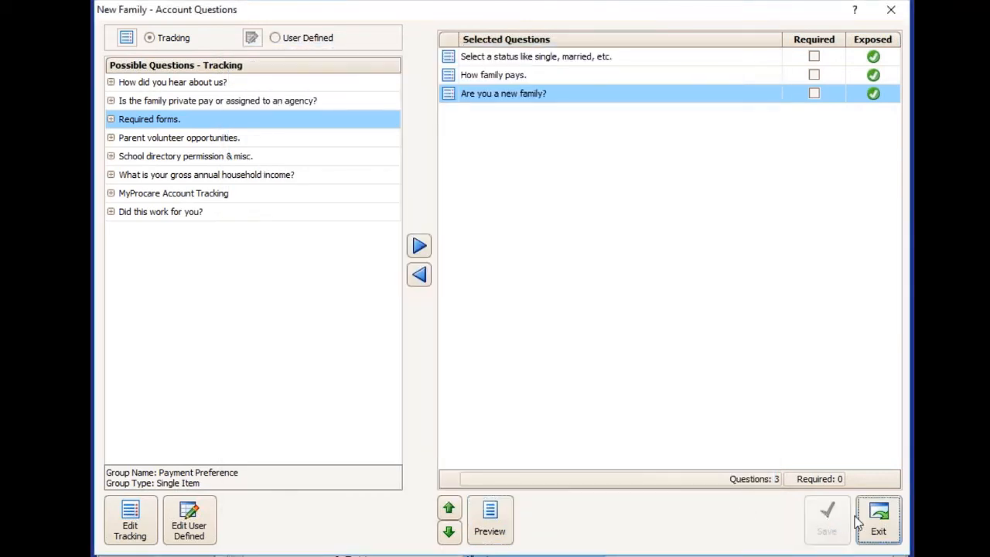
{"action": "left_click", "coordinate": [877, 525]}
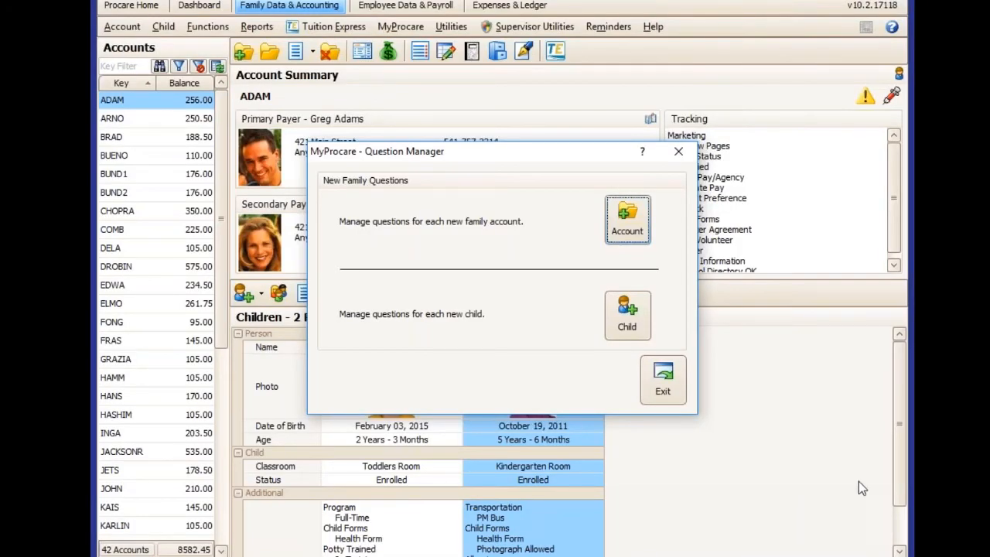
{"action": "left_click", "coordinate": [633, 322]}
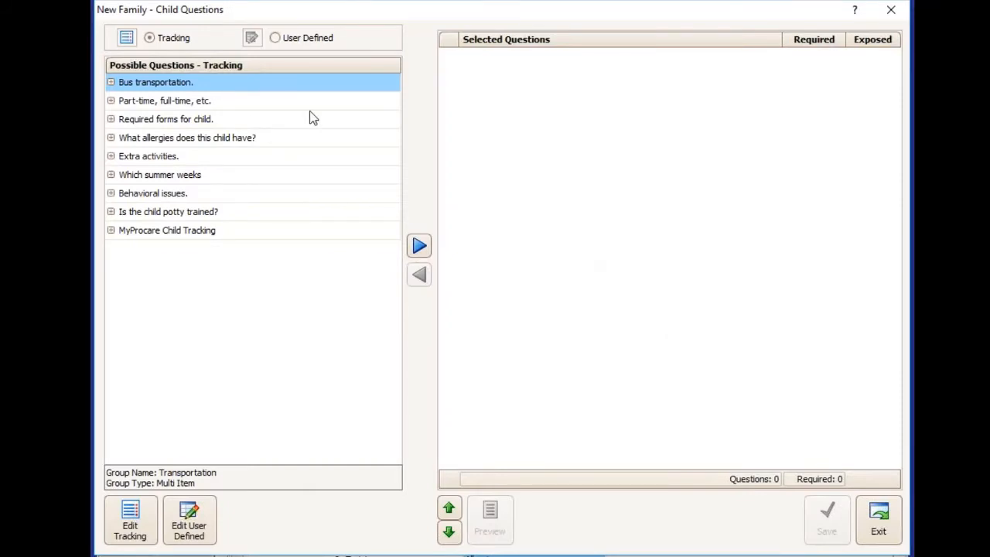
Examine the items of the Allergies group in the child global tracking items and close them without changes.
{"action": "left_click", "coordinate": [275, 38]}
{"action": "left_click", "coordinate": [149, 38]}
{"action": "left_click", "coordinate": [130, 520]}
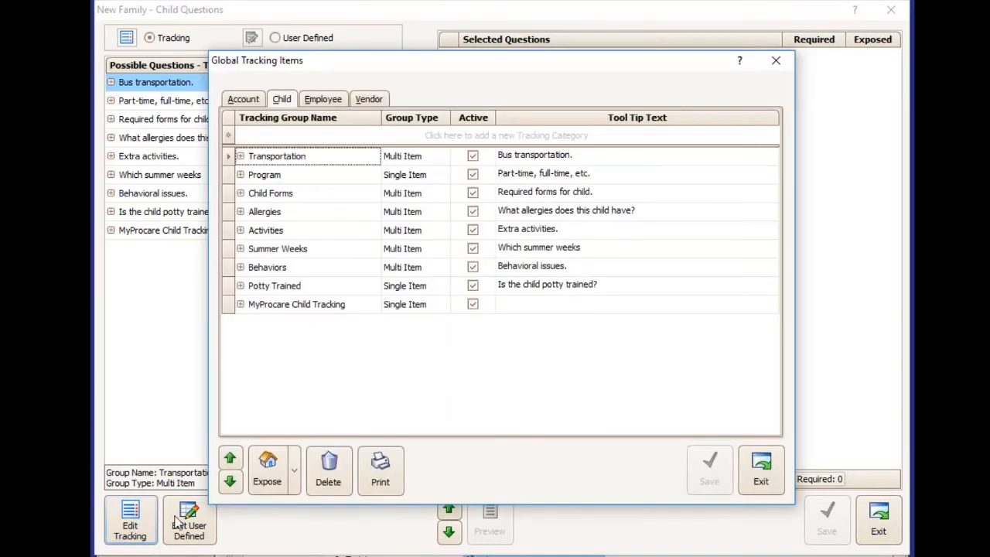
{"action": "left_click", "coordinate": [241, 212]}
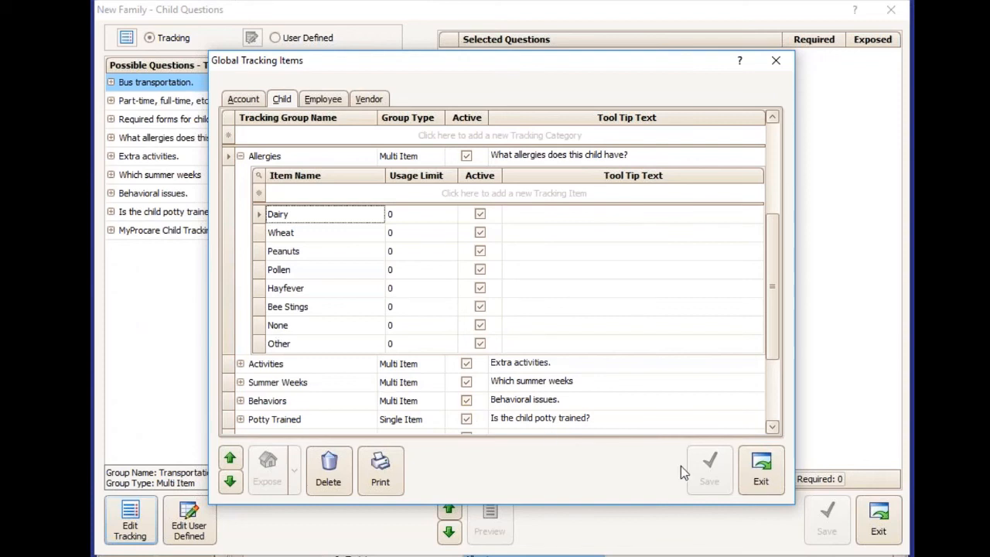
{"action": "left_click", "coordinate": [759, 478]}
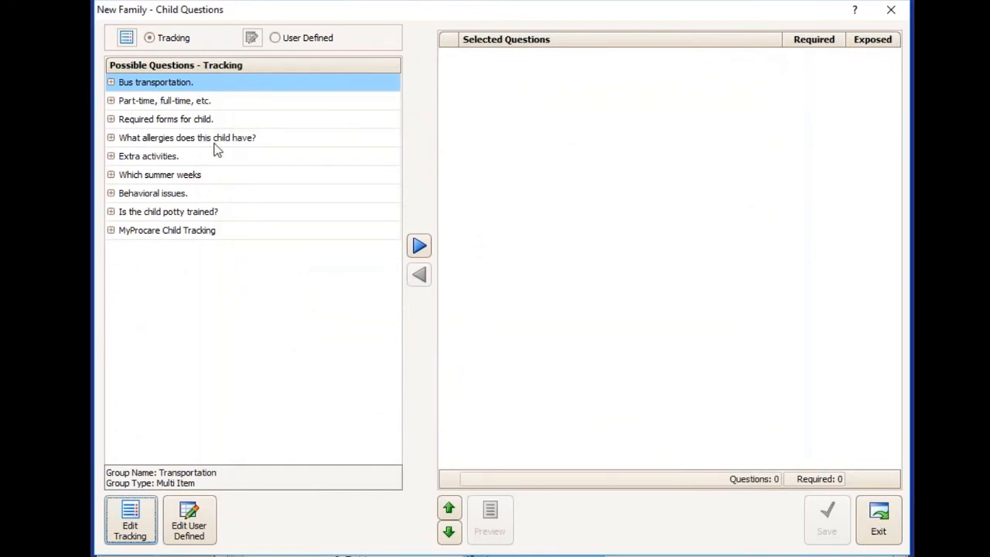
Add the tracking questions "What allergies does this child have?" and "Is the child potty trained?" to the selected child questions.
{"action": "left_click", "coordinate": [215, 144]}
{"action": "left_click", "coordinate": [418, 246]}
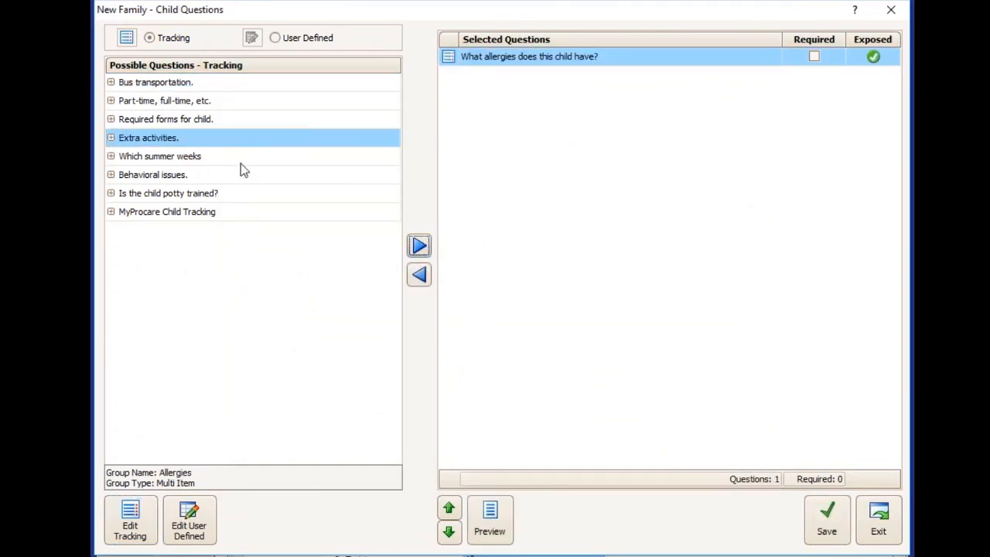
{"action": "left_click", "coordinate": [231, 195]}
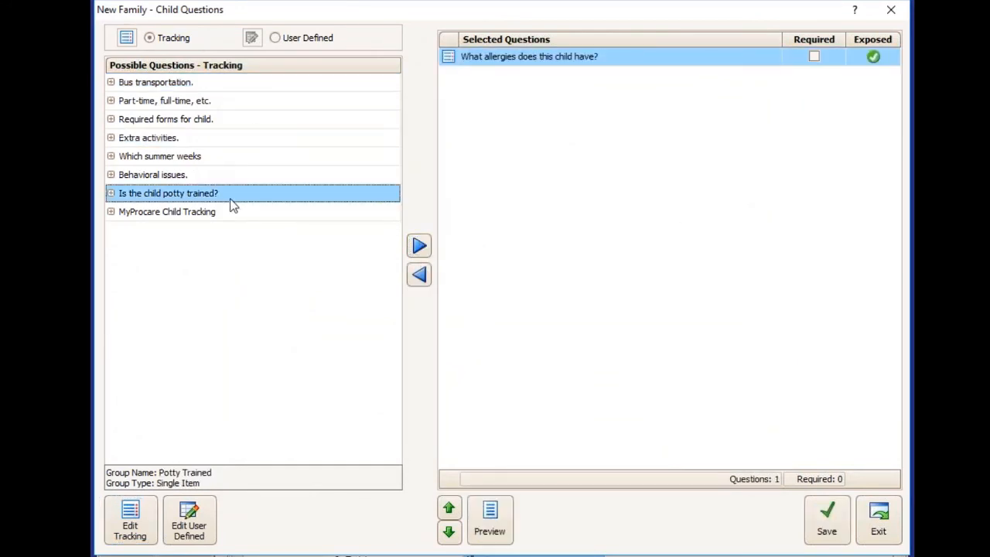
{"action": "left_click", "coordinate": [416, 246]}
Add the user-defined question "Enter any other allergies for this child (not listed above)" and preview the child questions.
{"action": "left_click", "coordinate": [278, 39]}
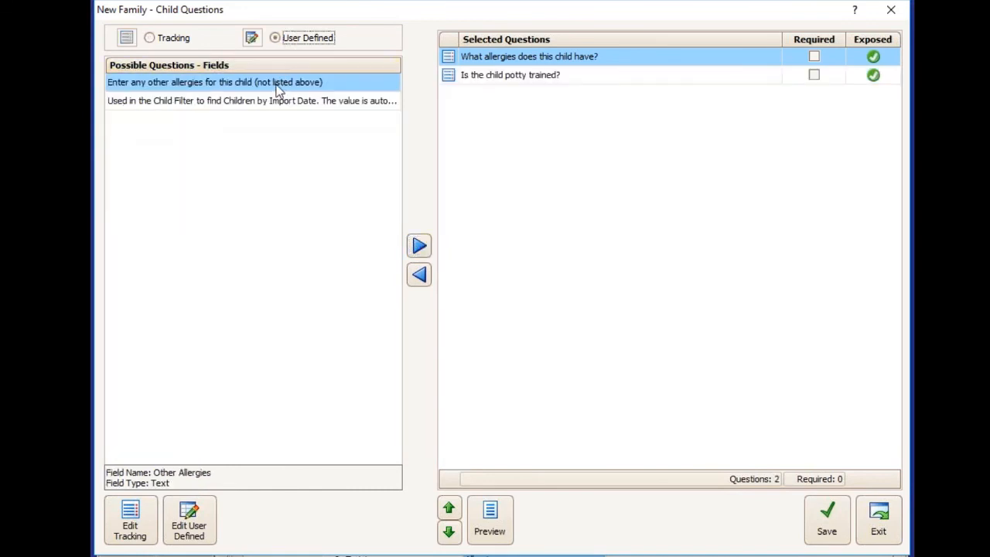
{"action": "left_click", "coordinate": [274, 83]}
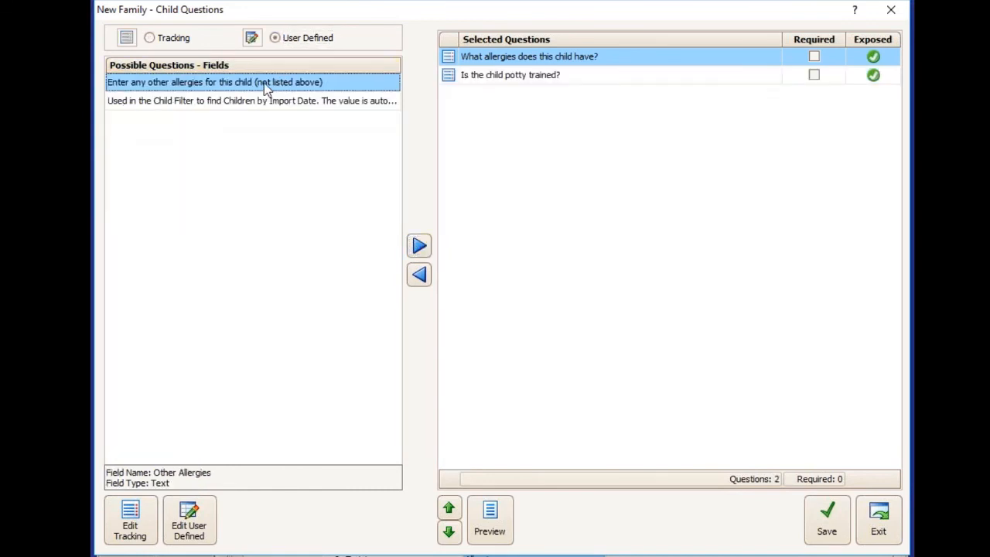
{"action": "left_click", "coordinate": [419, 246]}
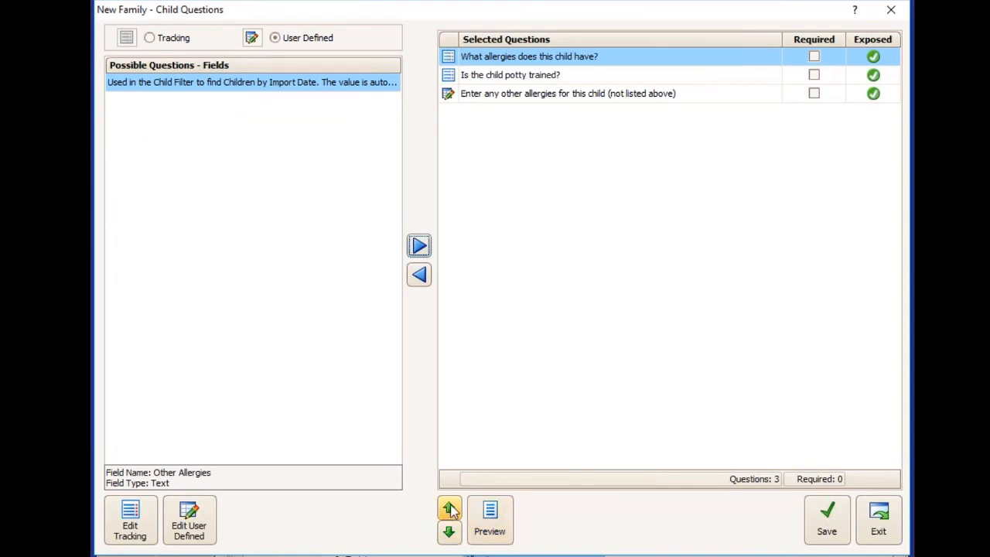
{"action": "left_click", "coordinate": [493, 532]}
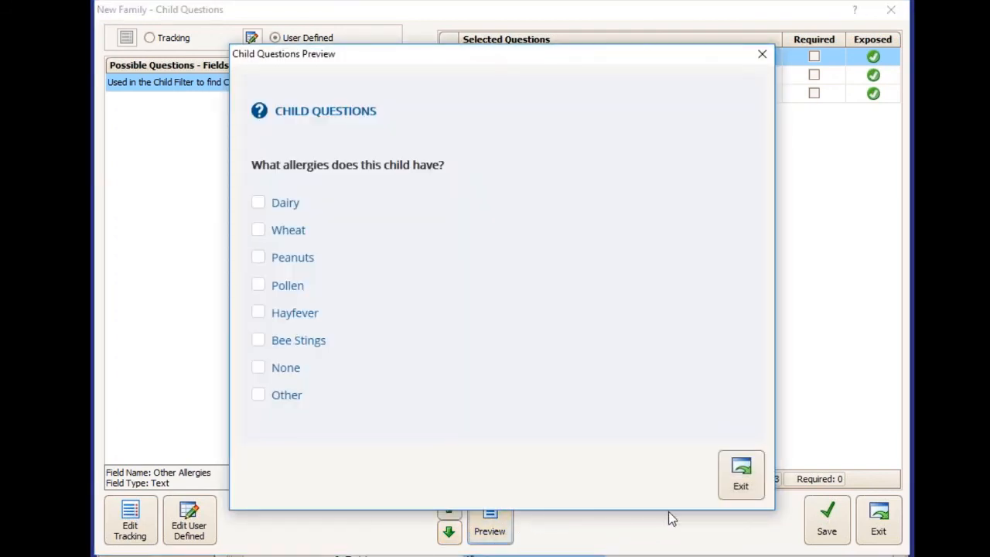
{"action": "left_click", "coordinate": [739, 480]}
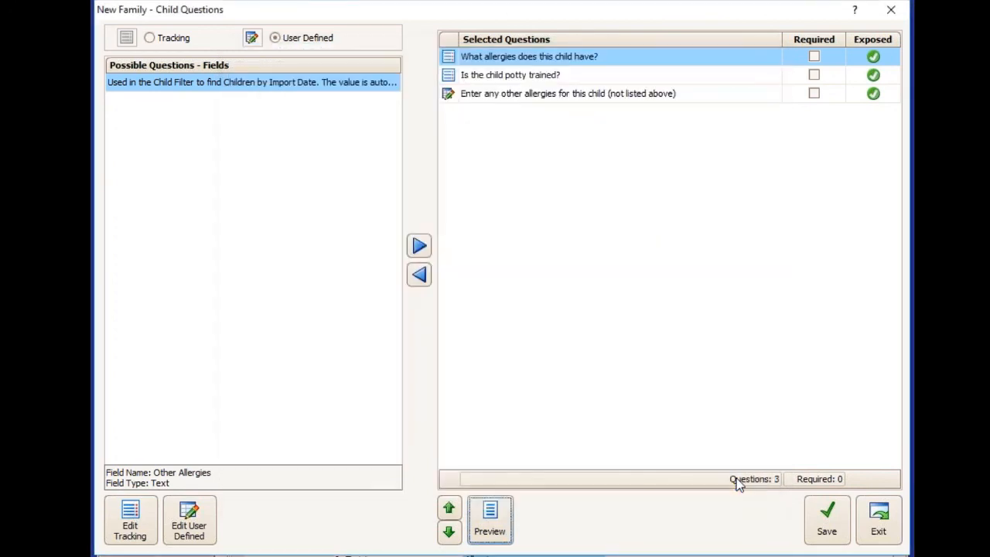
Make the child's allergies and potty-trained questions required, then save and close the child questions.
{"action": "left_click", "coordinate": [814, 57]}
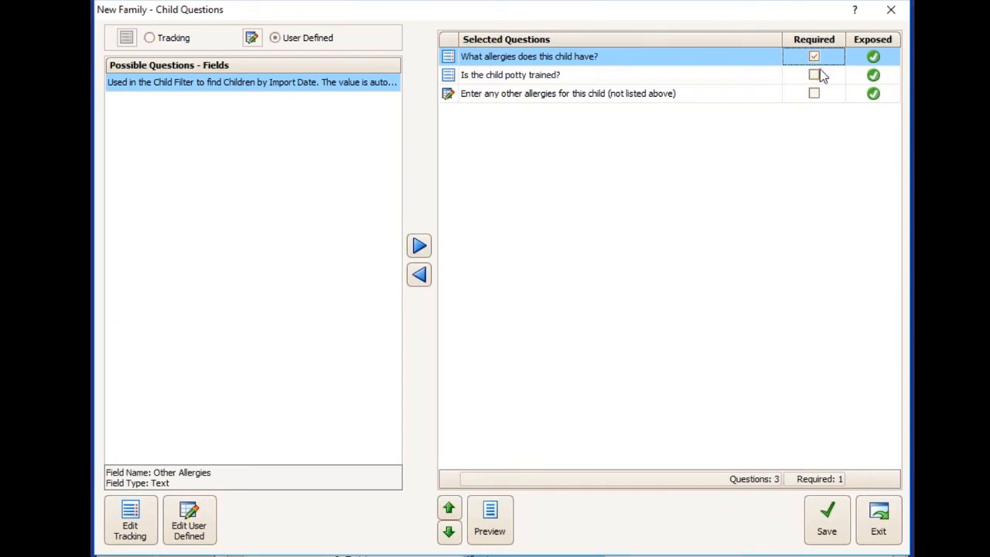
{"action": "left_click", "coordinate": [817, 75]}
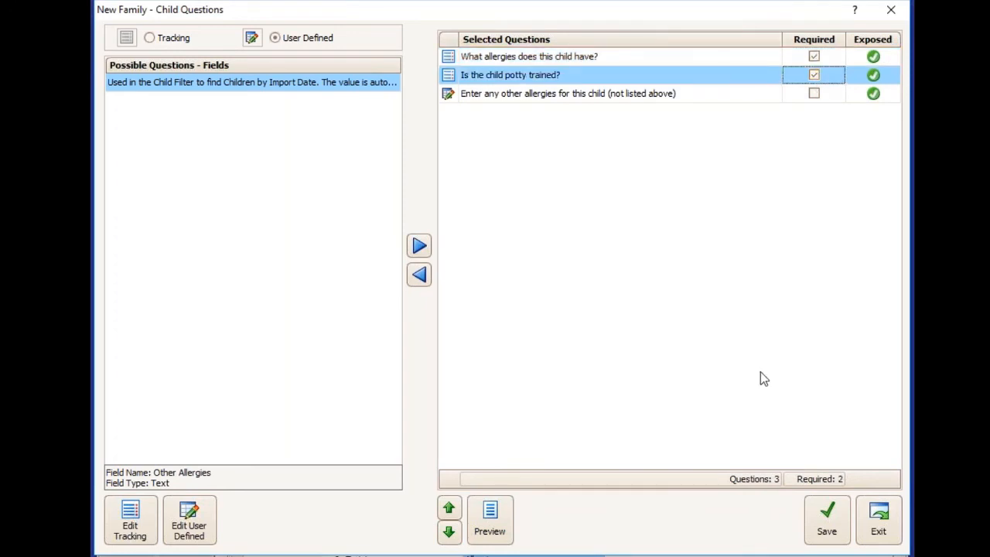
{"action": "left_click", "coordinate": [821, 520]}
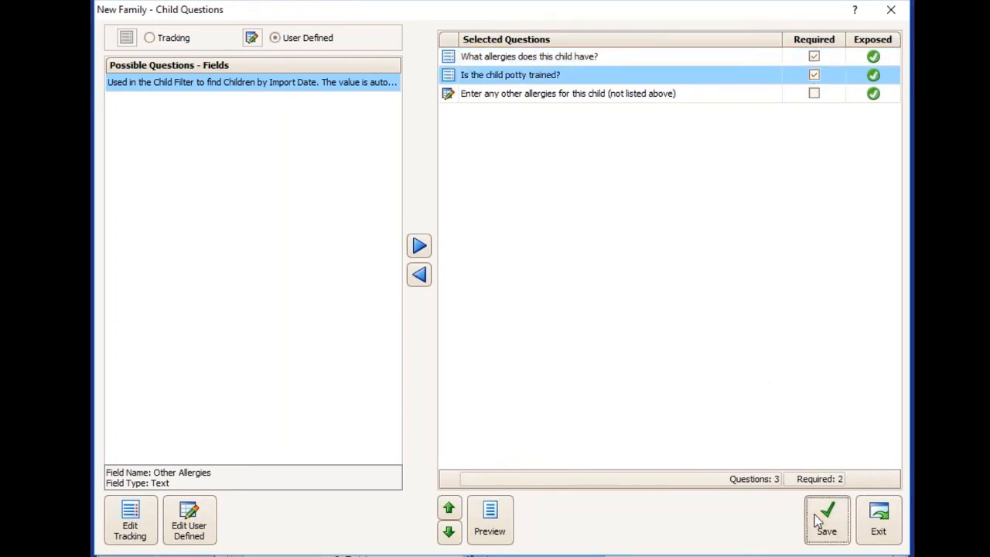
{"action": "left_click", "coordinate": [882, 526]}
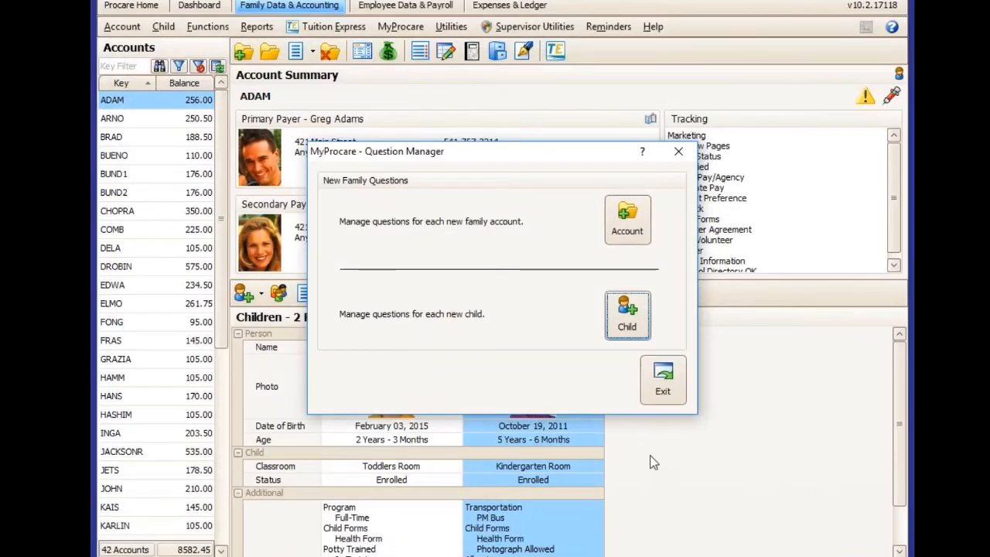